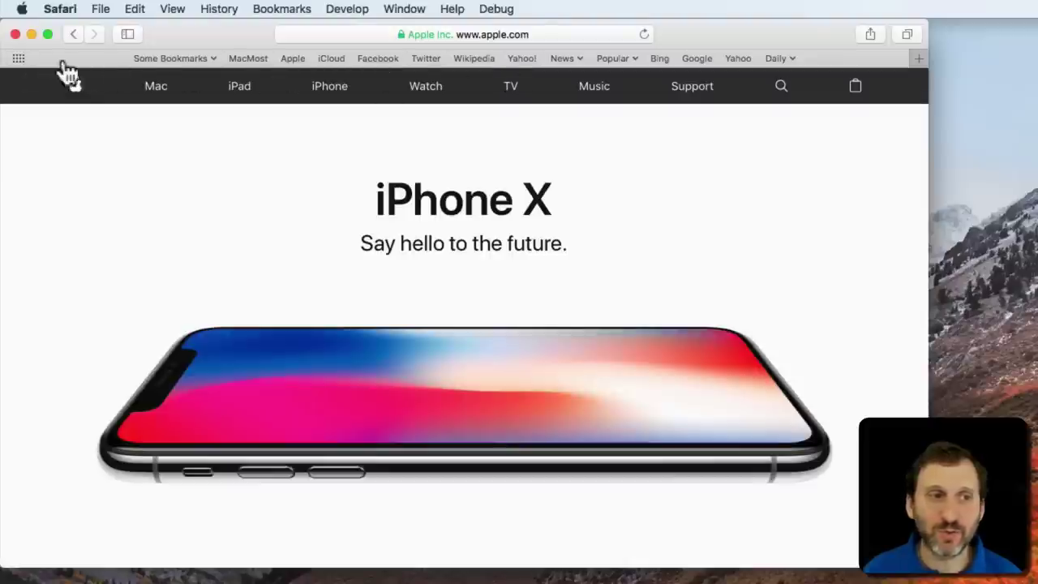
Show the Top Sites page and pin the MacMost, Apple, Google, Wikipedia and Twitter thumbnails permanently
click(17, 59)
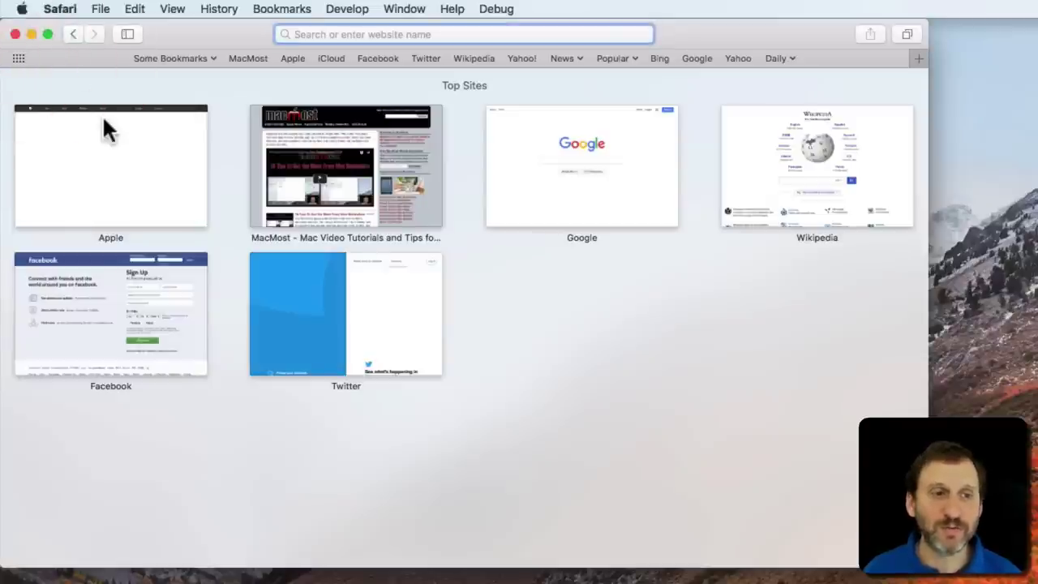
mouse_move(796, 142)
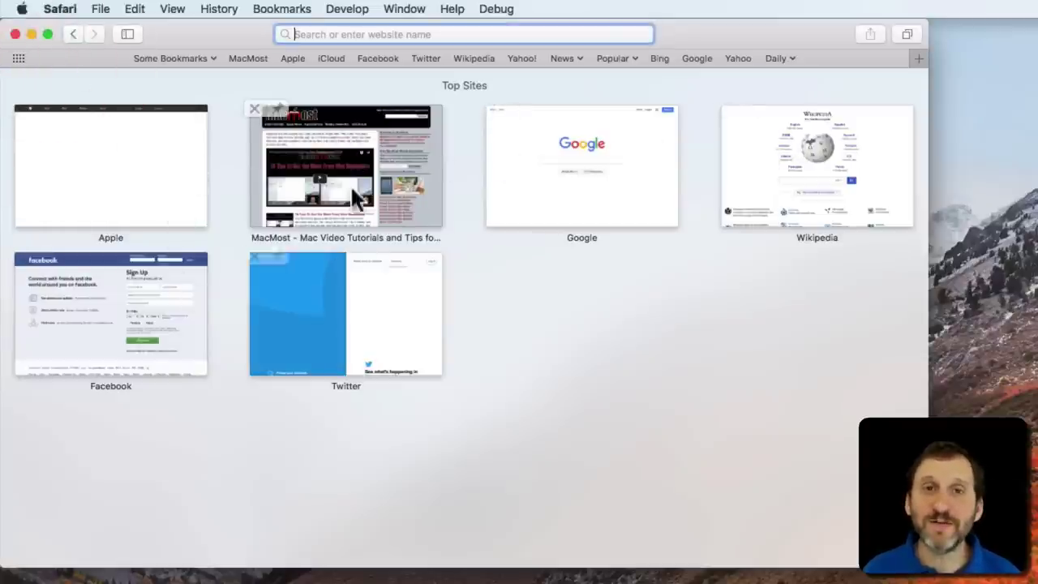
mouse_move(864, 148)
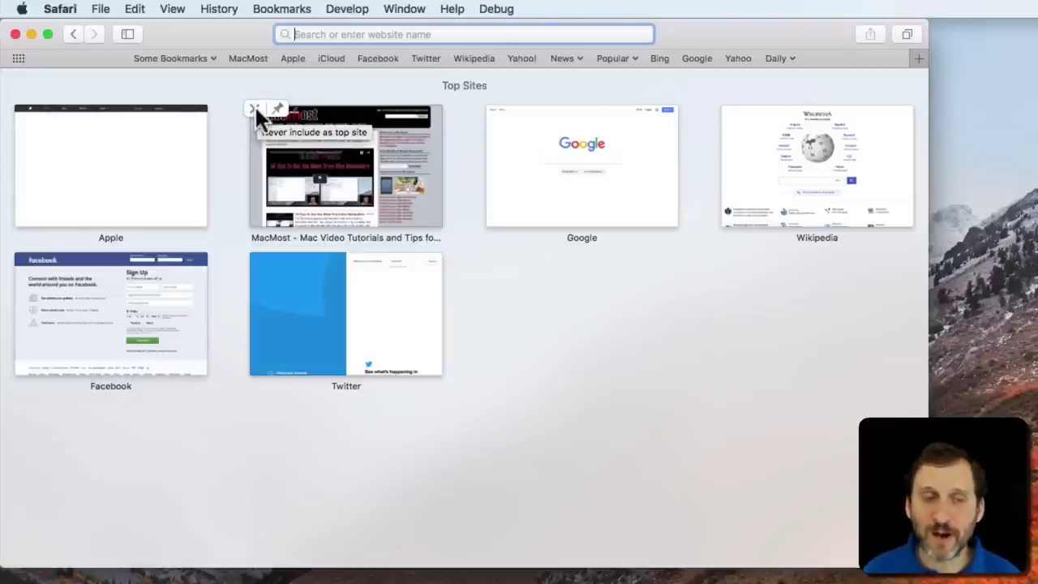
click(277, 109)
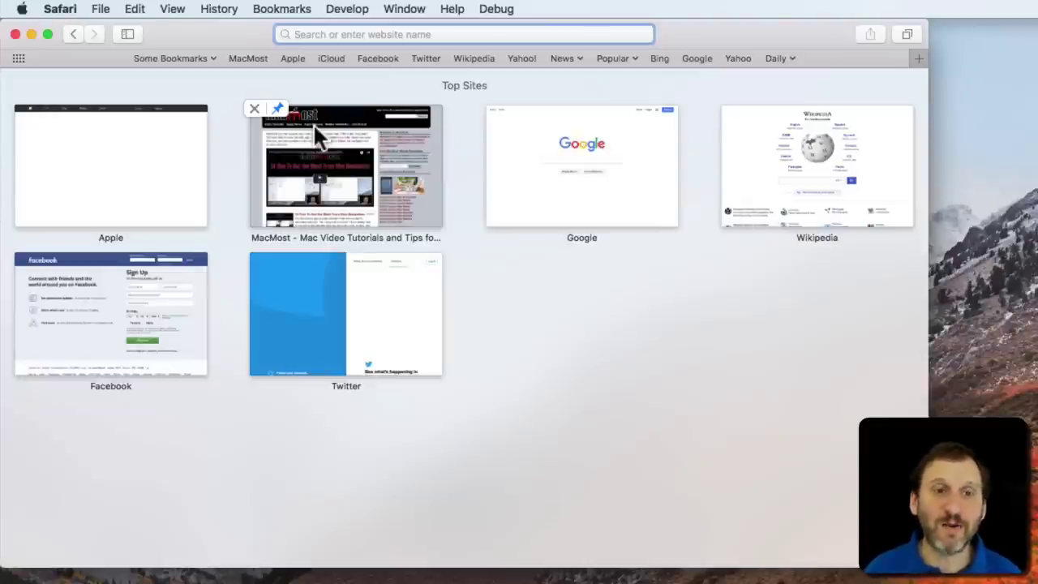
click(44, 112)
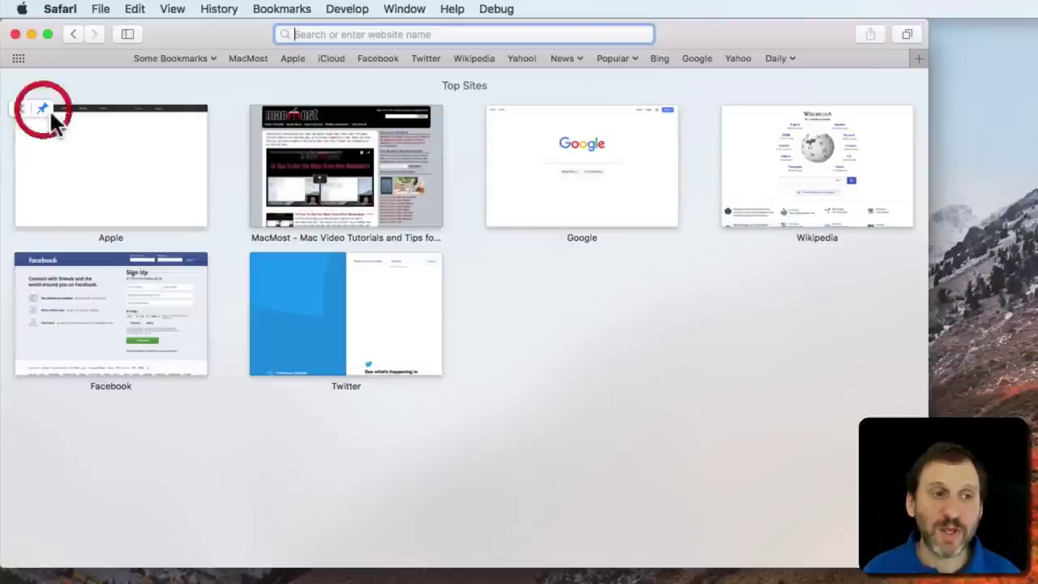
click(514, 107)
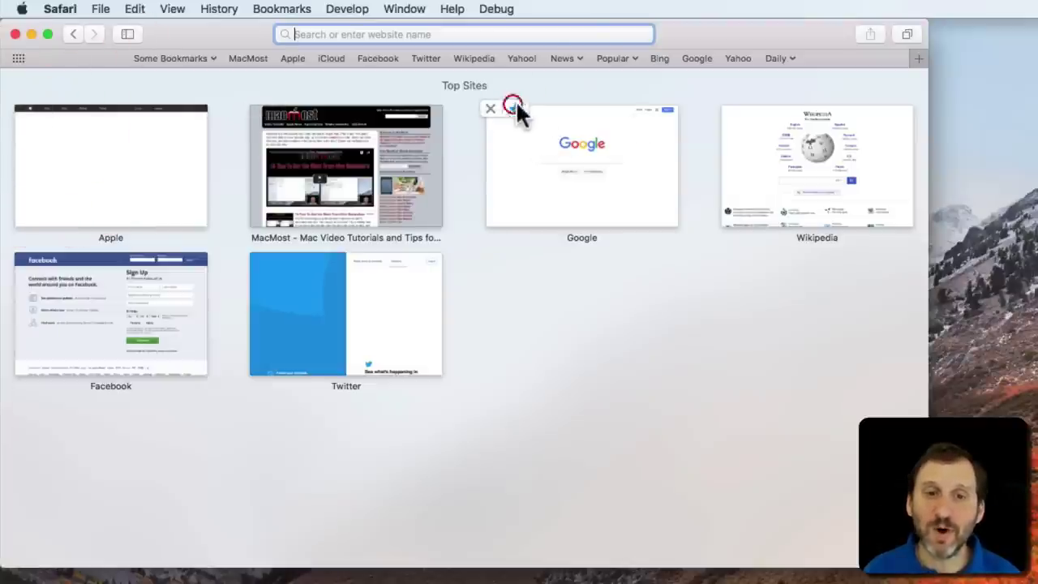
click(746, 108)
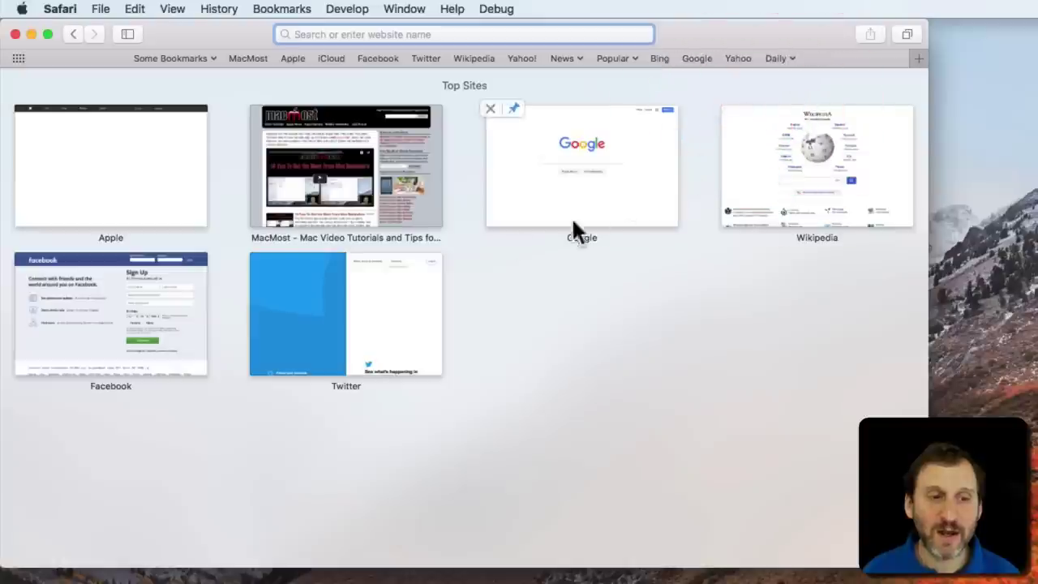
click(275, 259)
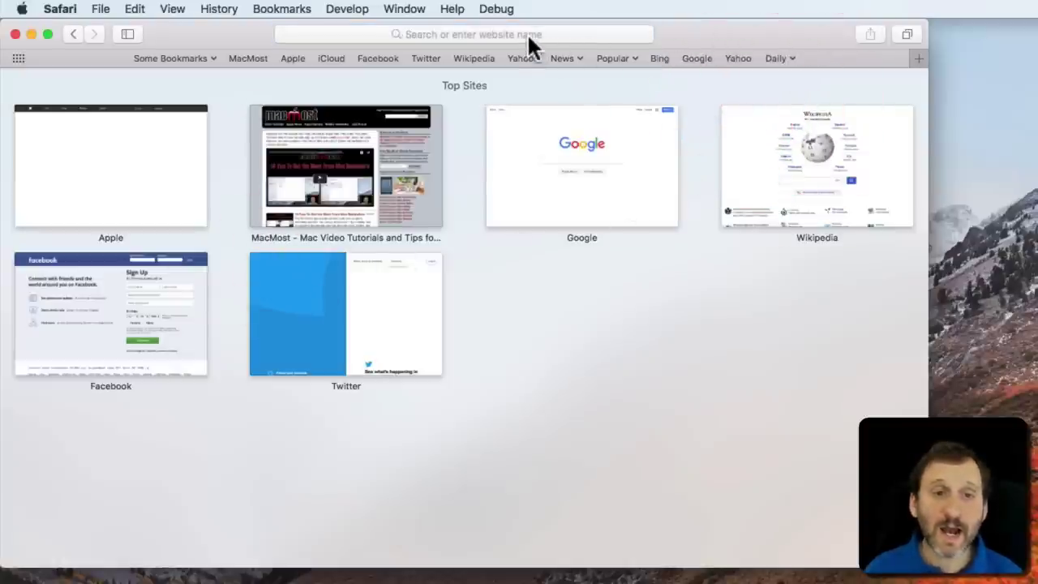
Load the archive.org website
click(446, 34)
text(archive.org)
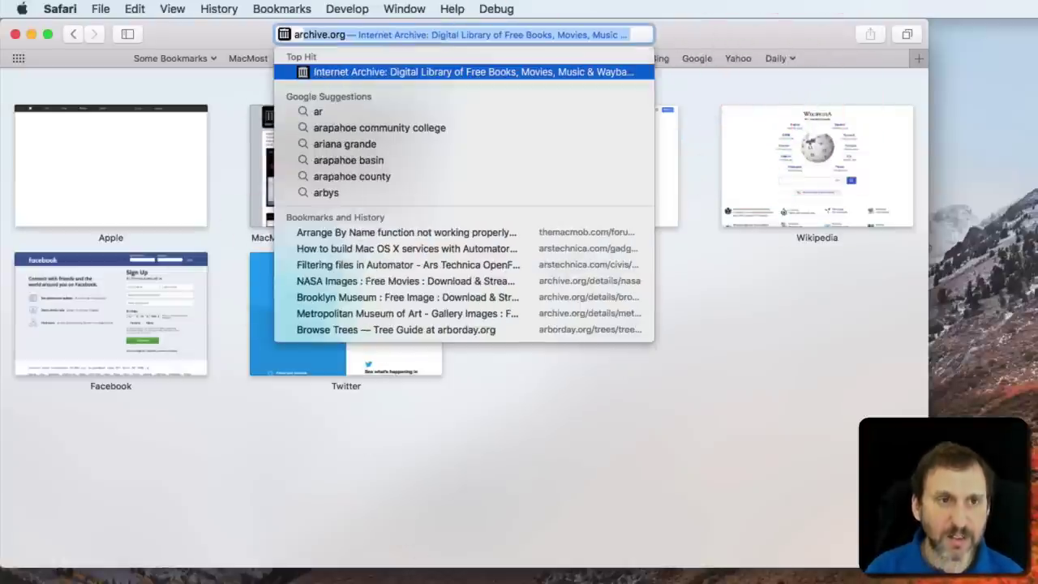
key(Return)
Bookmark the Internet Archive page with Top Sites as its destination, keeping the suggested title
click(284, 9)
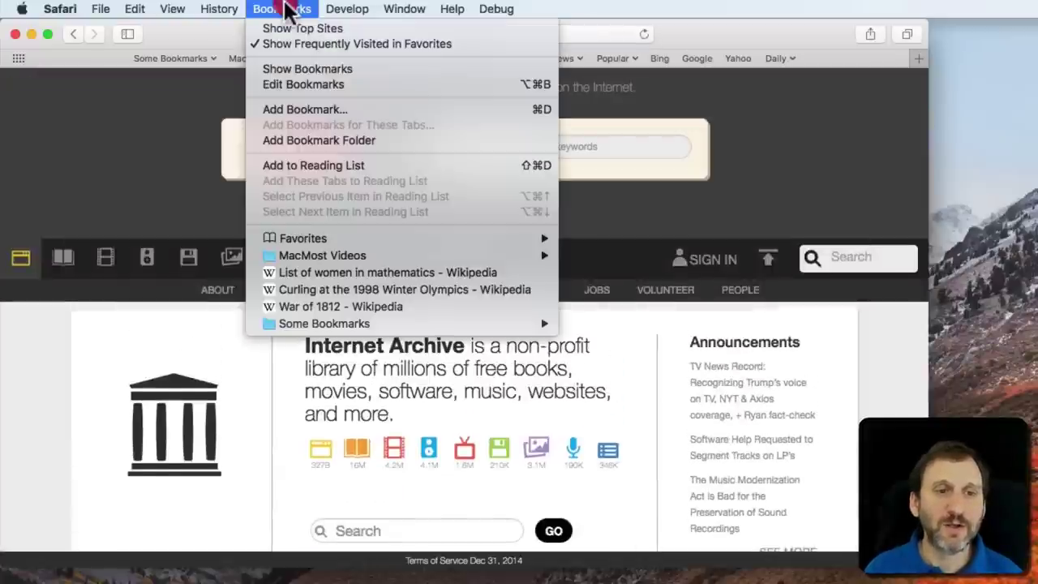
click(302, 109)
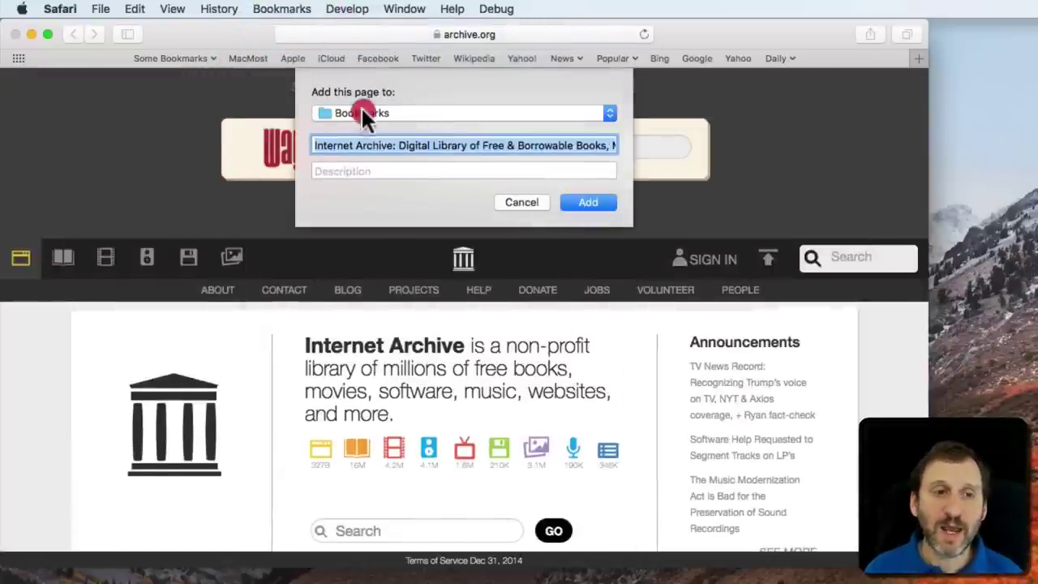
click(360, 106)
click(362, 118)
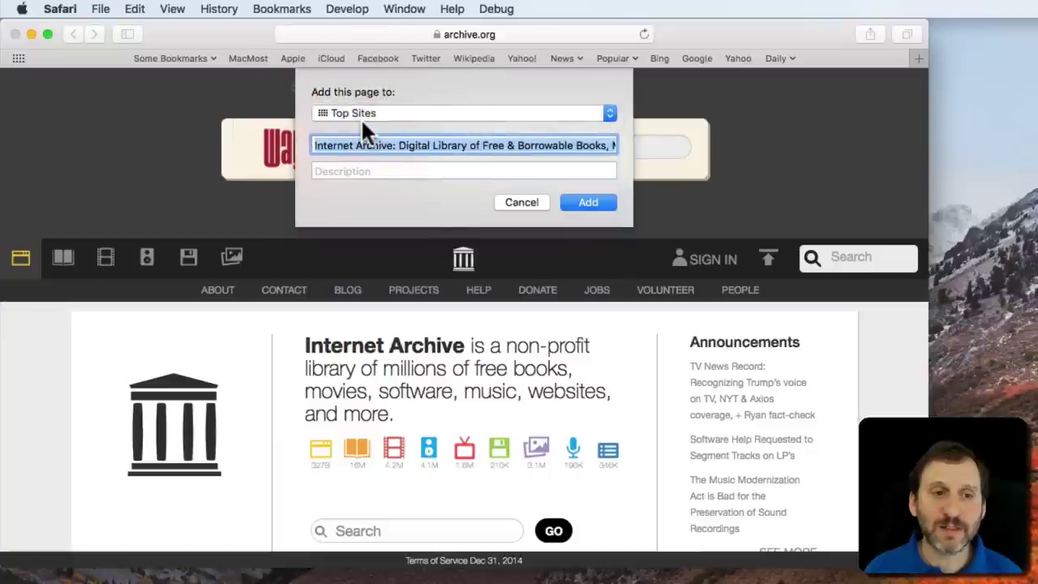
click(590, 202)
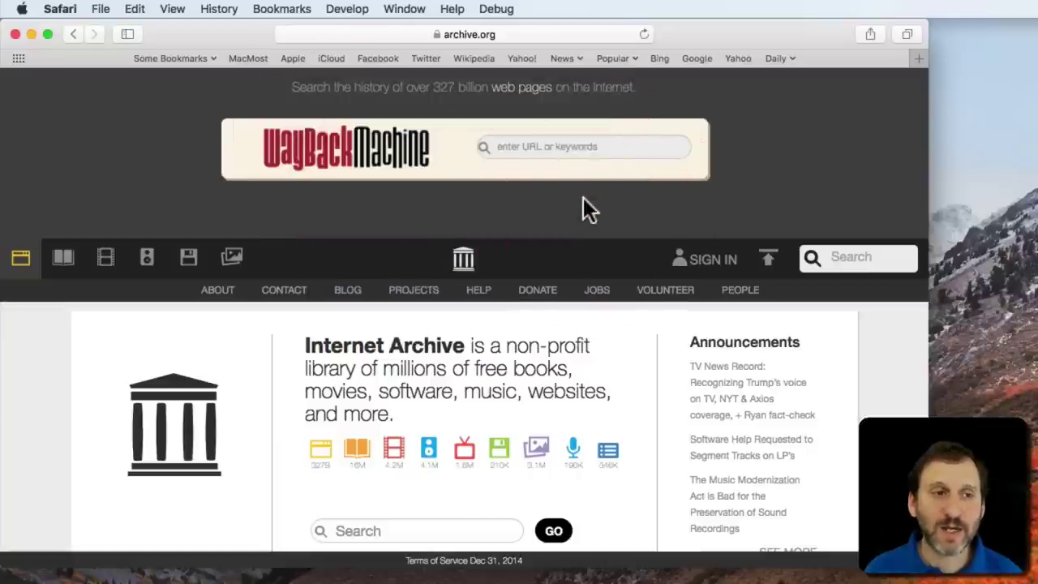
Rearrange the Top Sites page so MacMost comes first and Internet Archive sits third, between Apple and Google
click(24, 56)
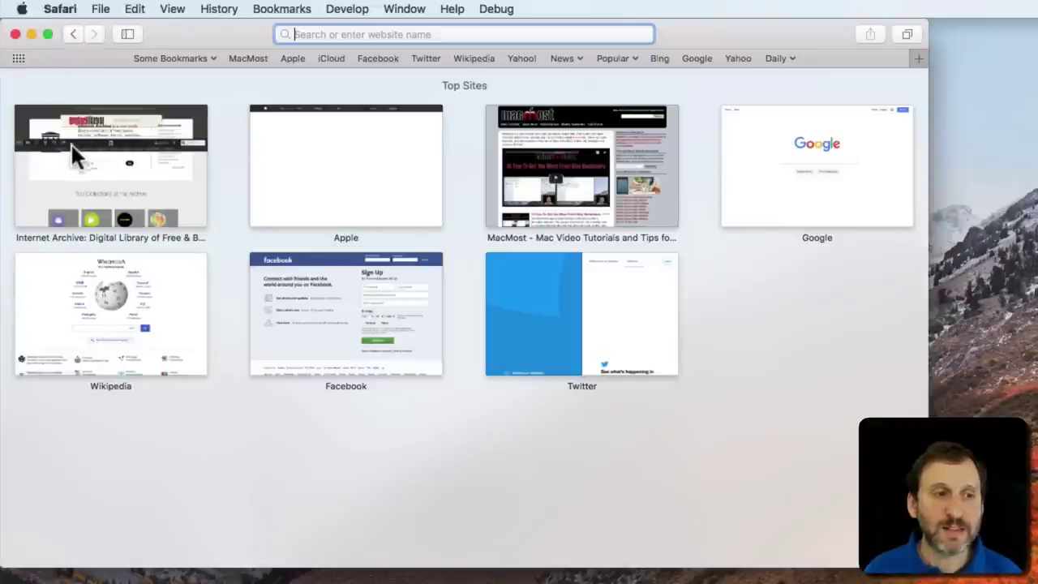
mouse_move(60, 138)
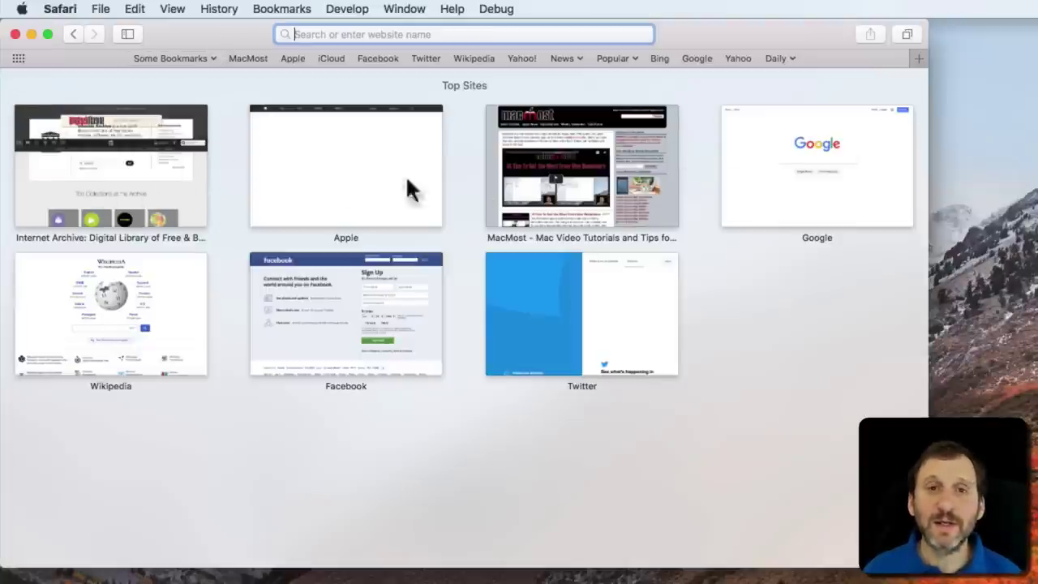
click(111, 168)
drag(111, 168, 568, 162)
drag(390, 163, 111, 153)
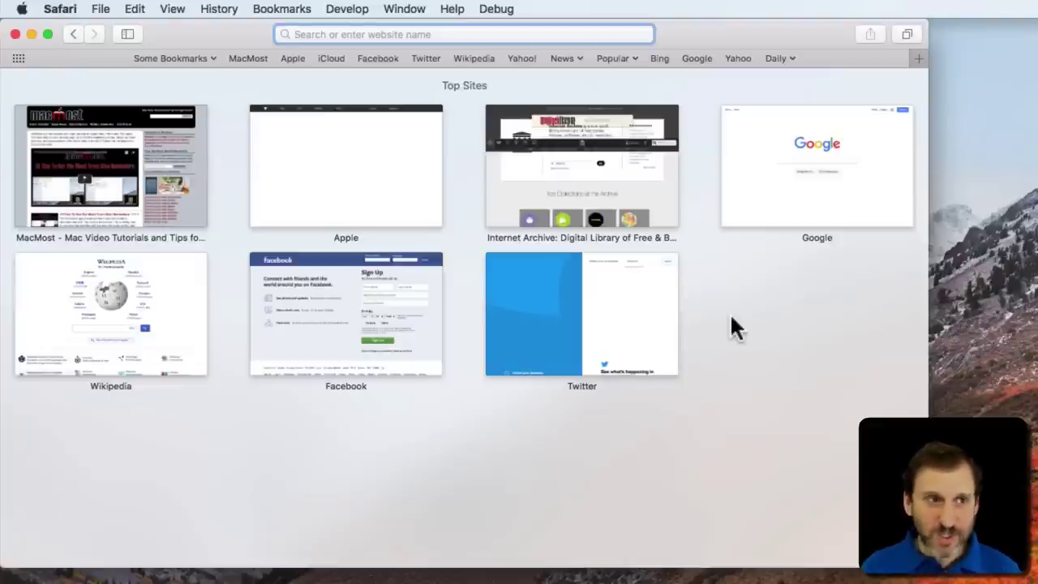
In the General preferences, set new windows and new tabs to open with Favorites
click(63, 10)
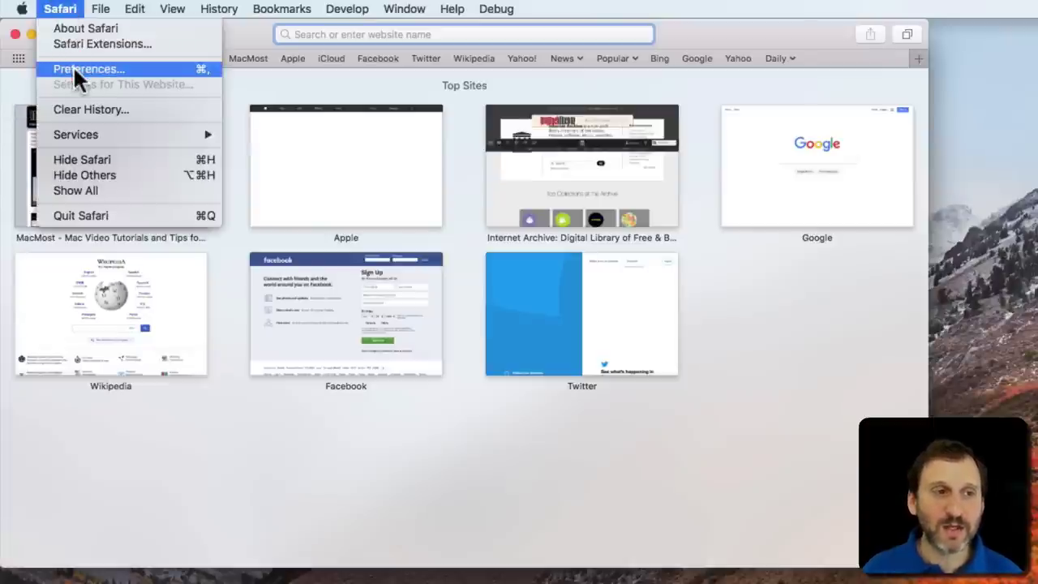
click(75, 70)
drag(702, 123, 371, 79)
click(158, 112)
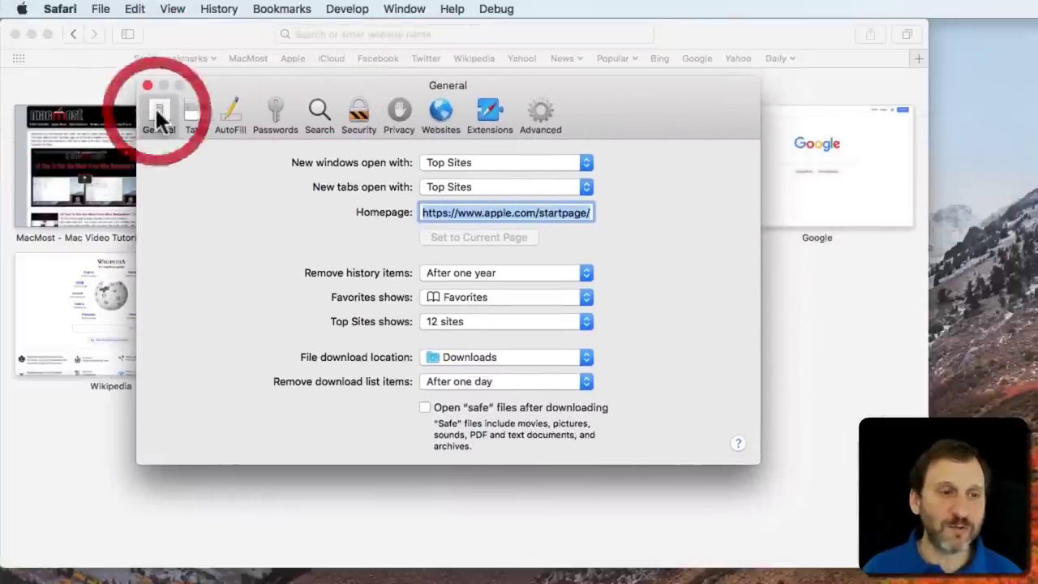
click(458, 165)
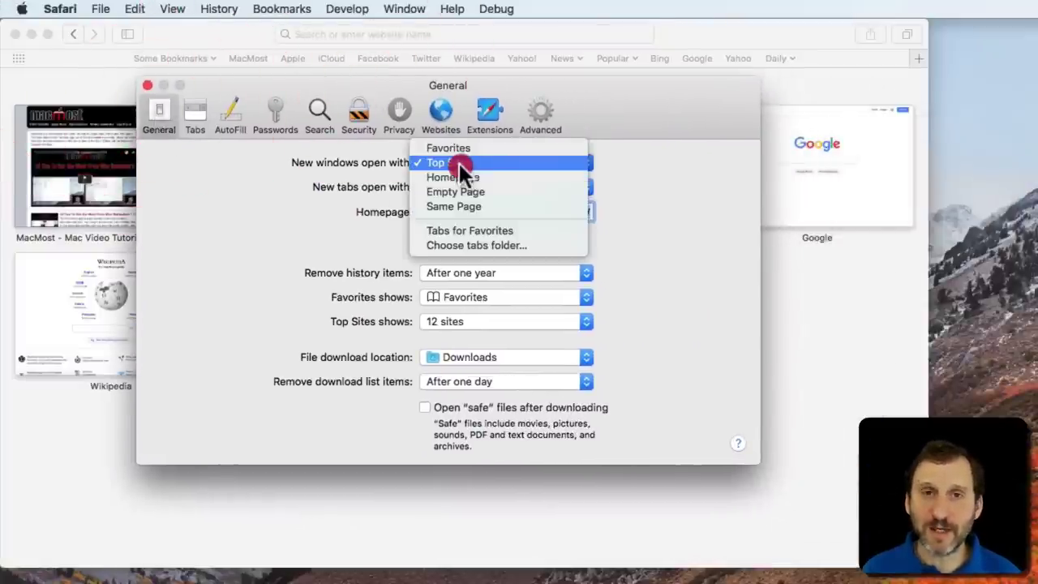
click(362, 162)
click(458, 160)
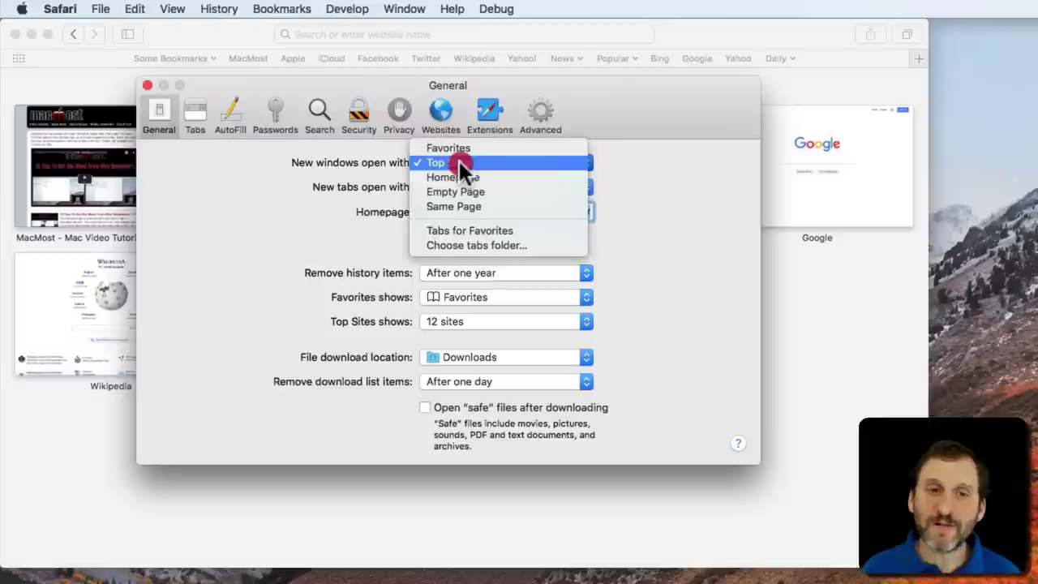
click(453, 148)
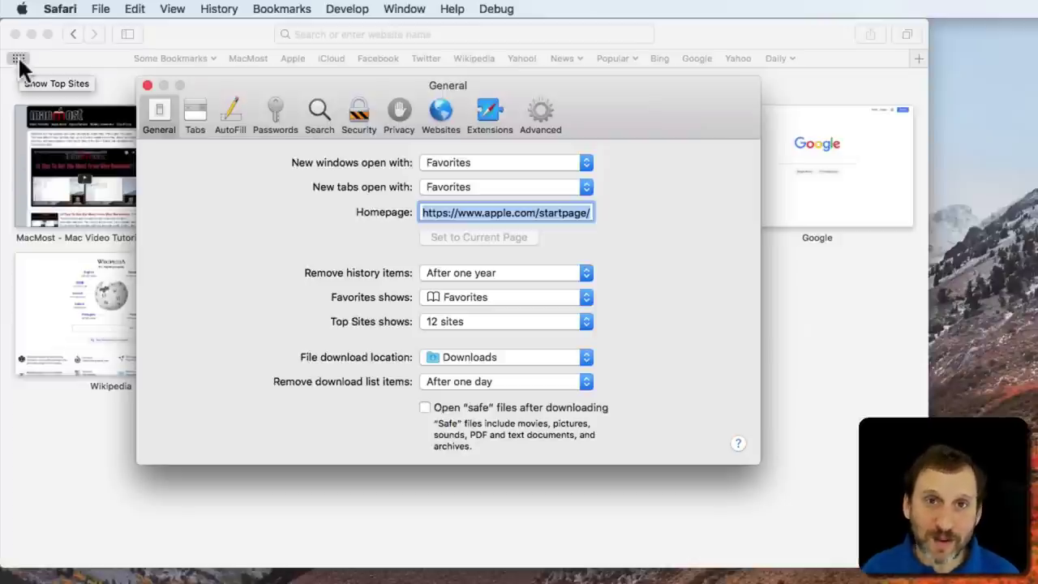
Set new windows and new tabs to open with Top Sites, and check the setting by opening a new tab
click(460, 162)
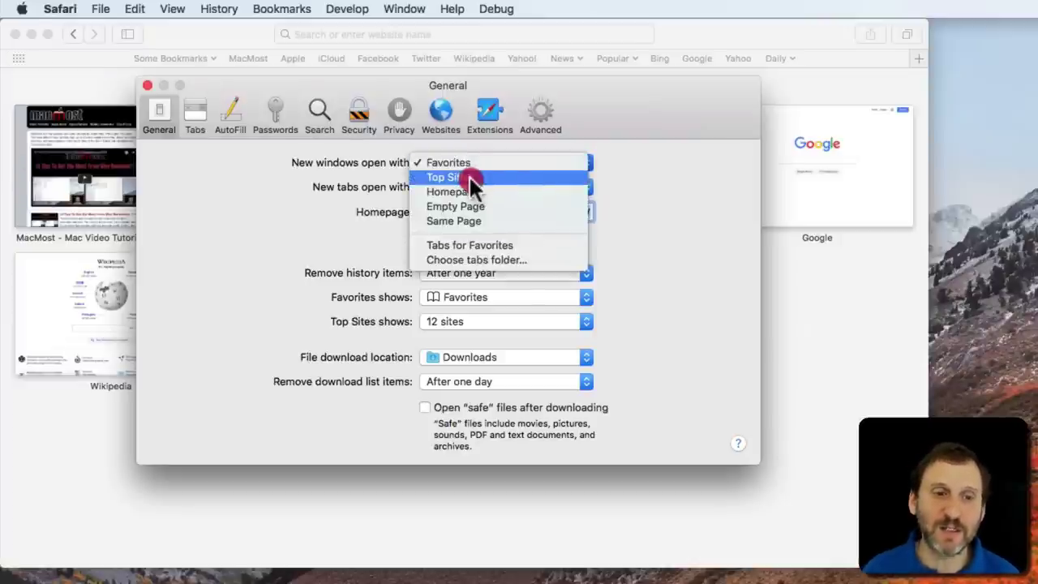
click(469, 175)
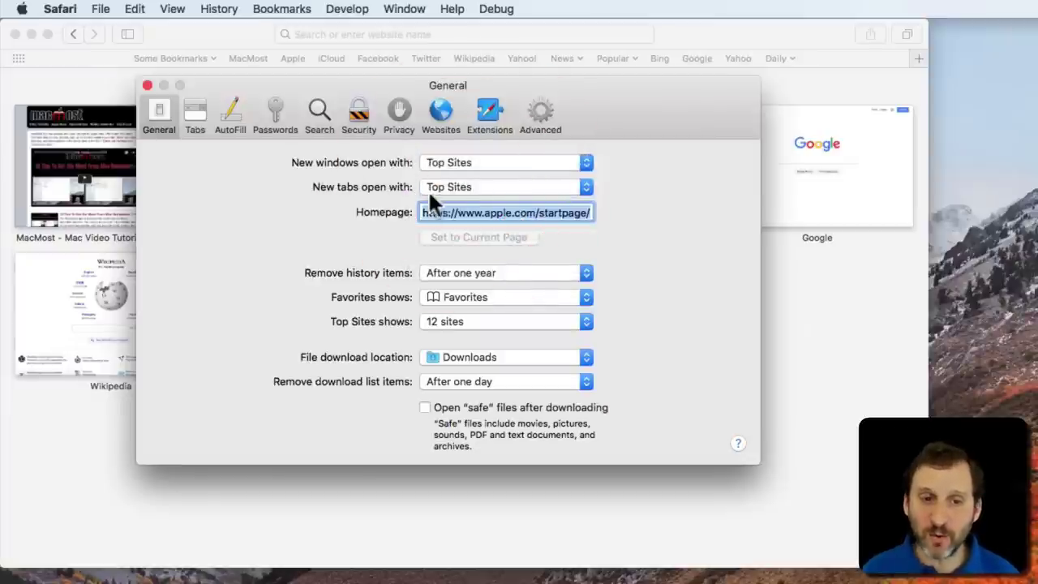
click(146, 85)
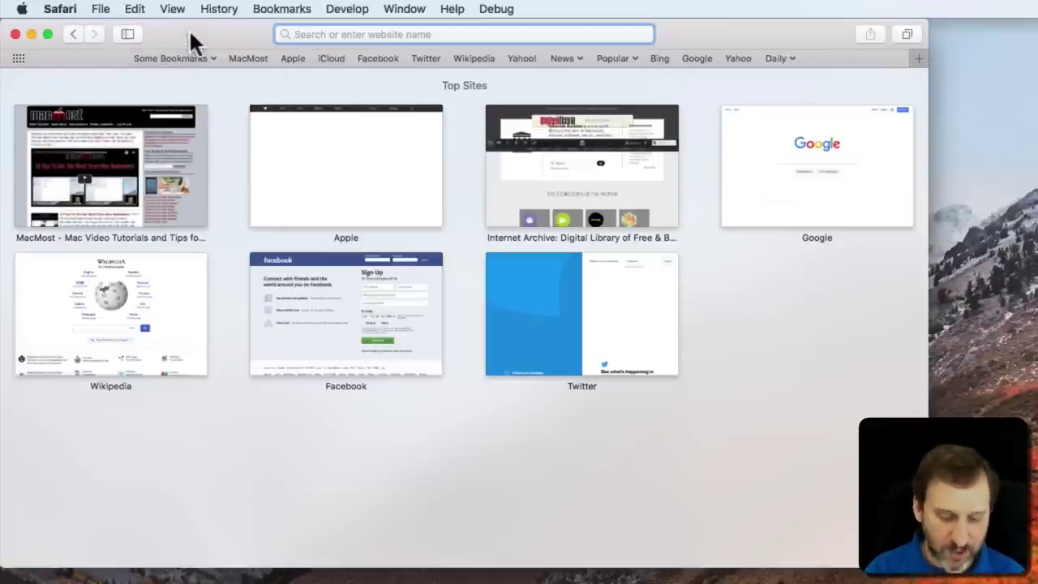
key(super+t)
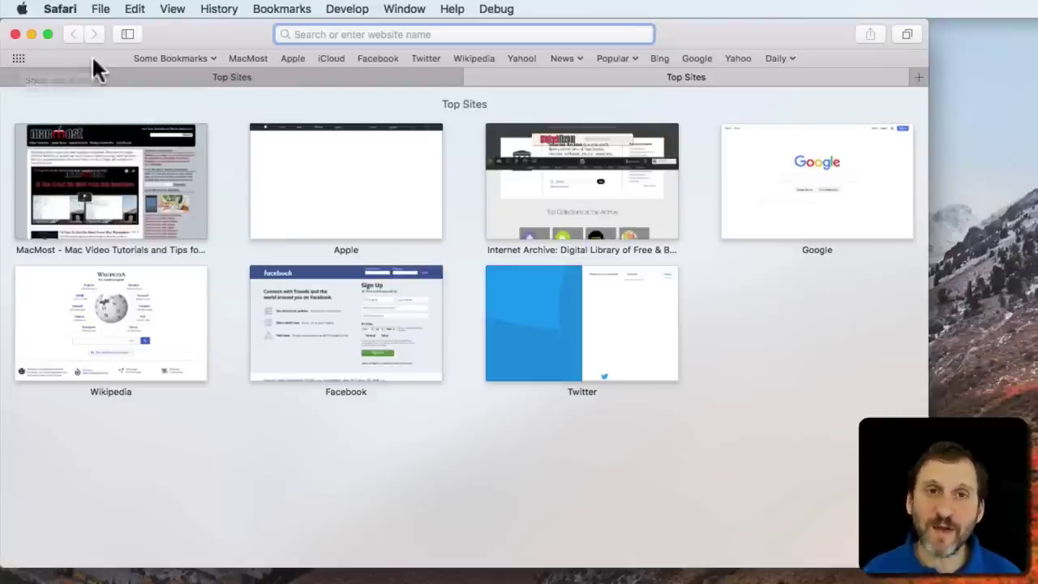
Hide the Favorites bar and show it again
click(175, 9)
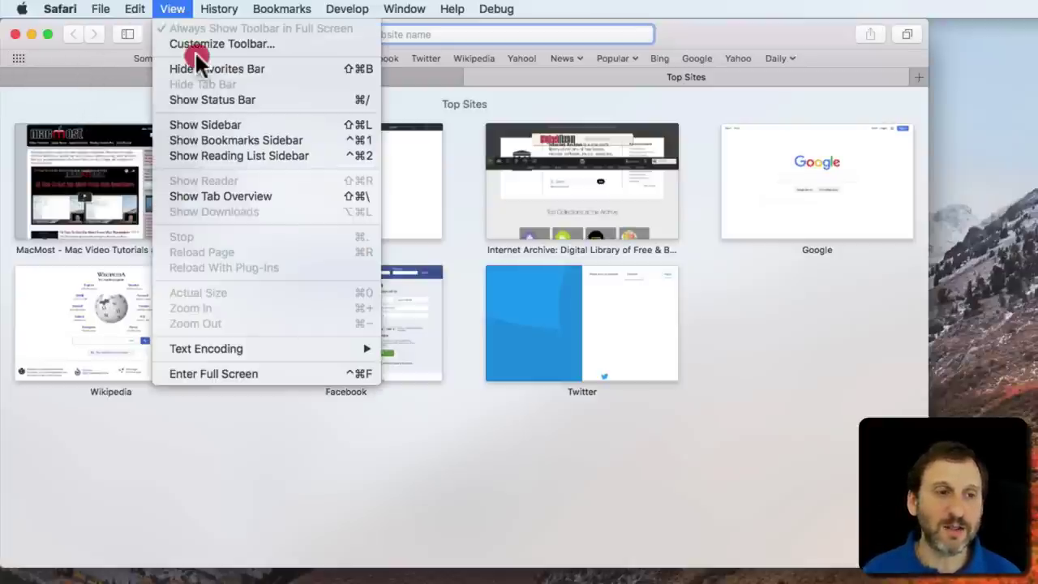
click(199, 68)
click(173, 9)
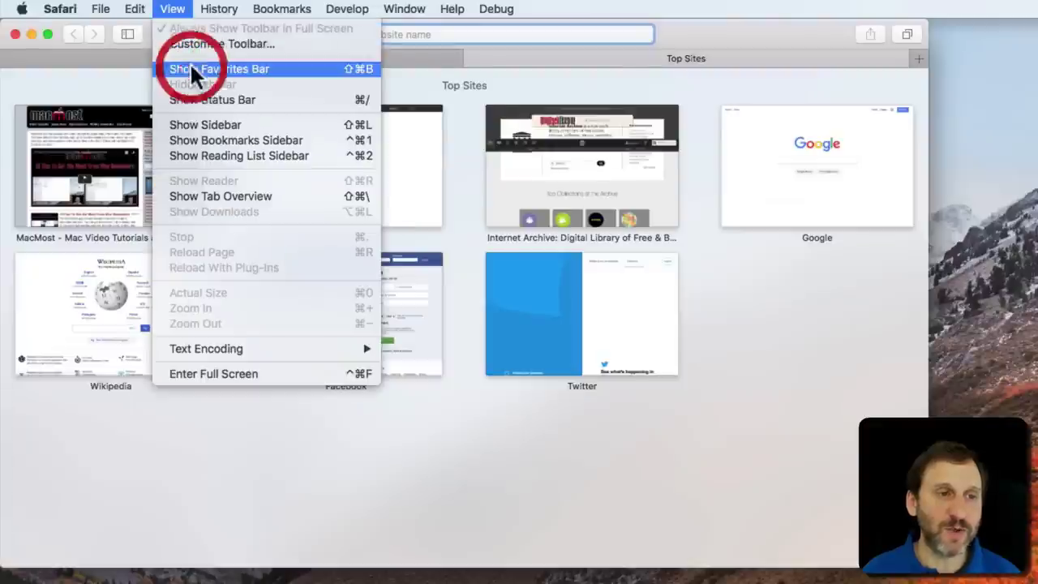
click(190, 68)
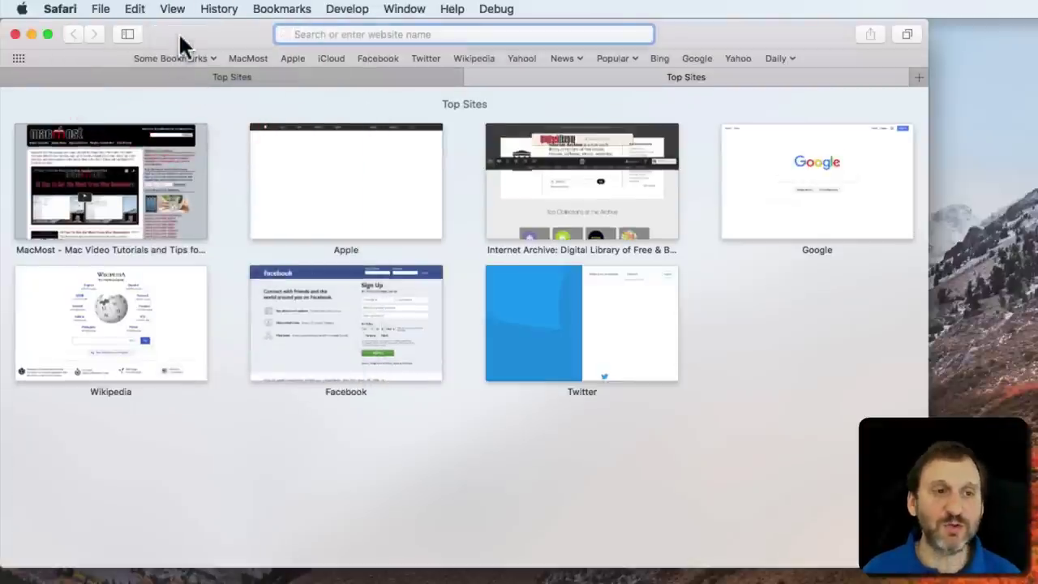
Customize the toolbar by adding a Top Sites button beside the Sidebar button, and test it from the Apple page
right_click(180, 42)
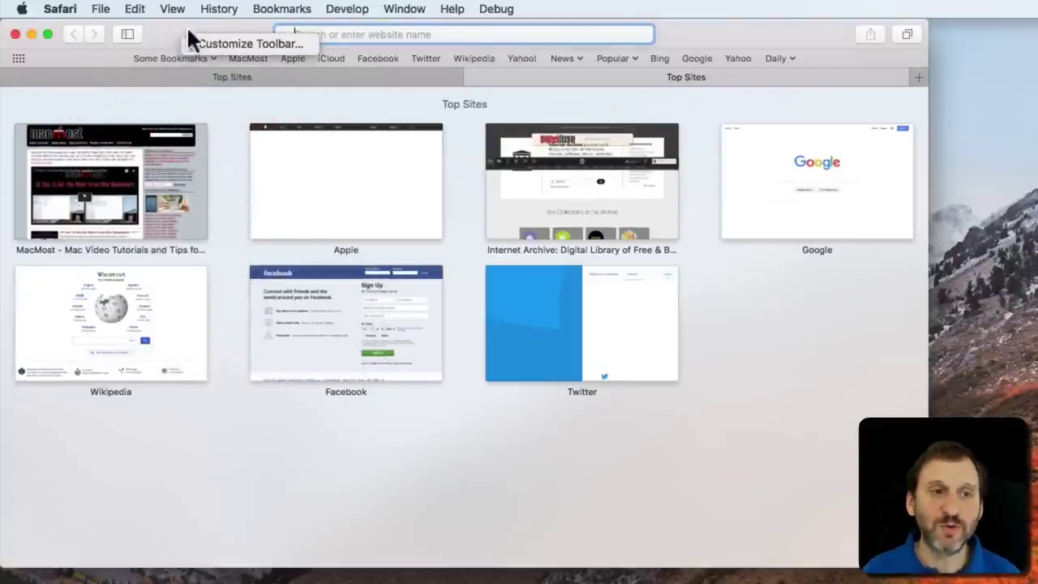
click(227, 42)
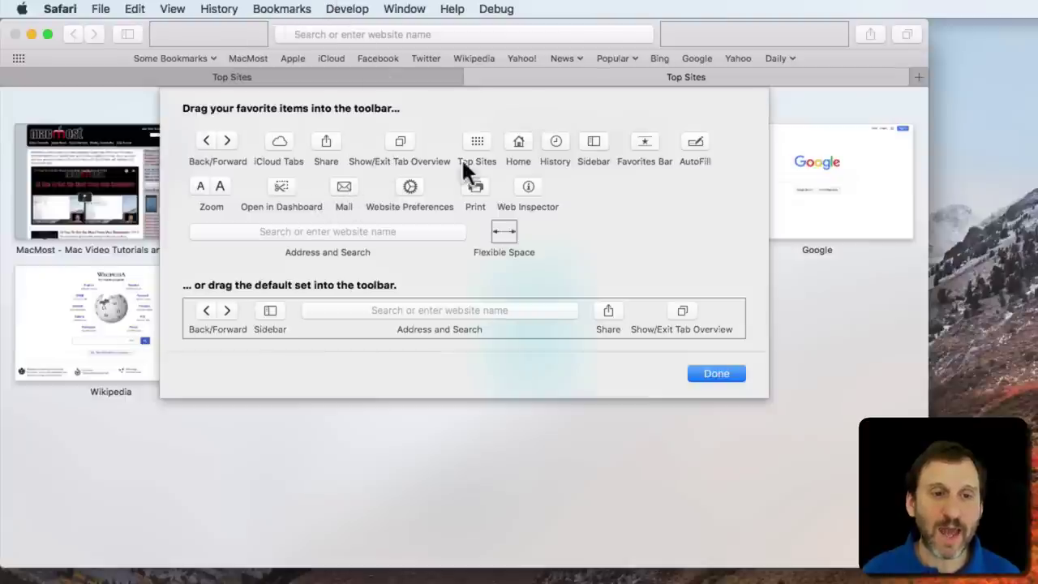
drag(461, 158, 152, 34)
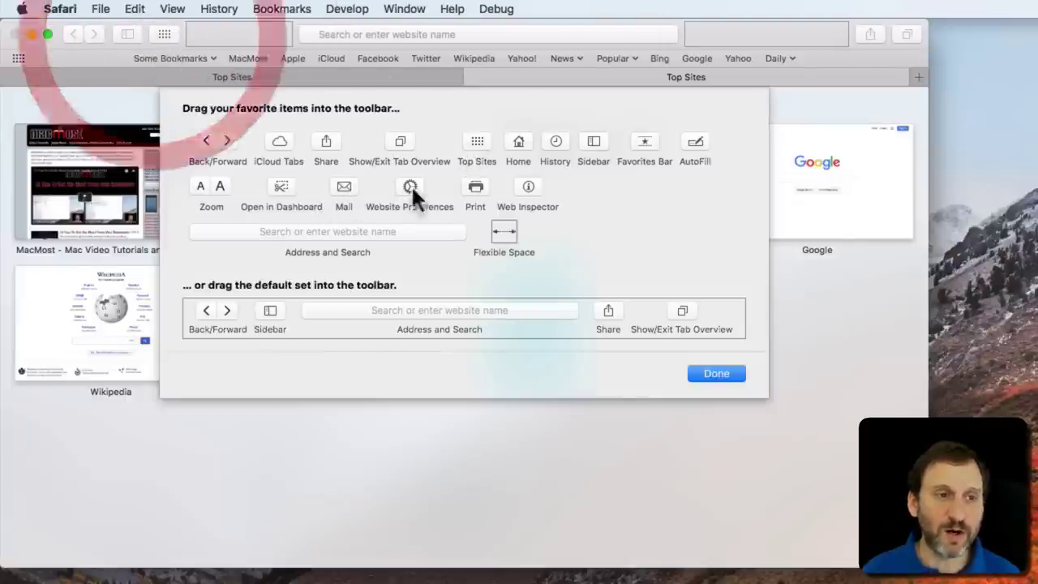
click(716, 372)
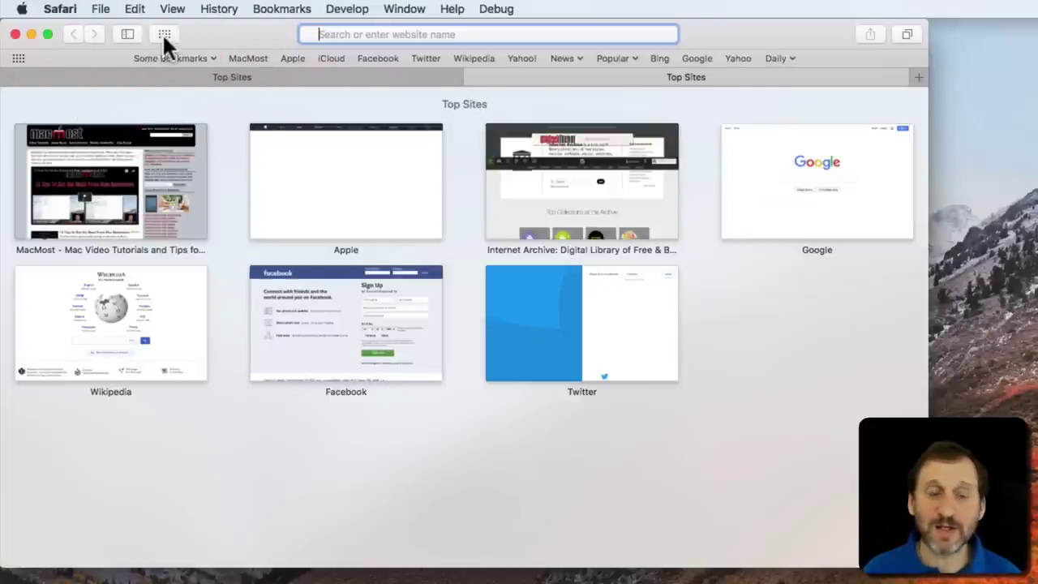
click(292, 58)
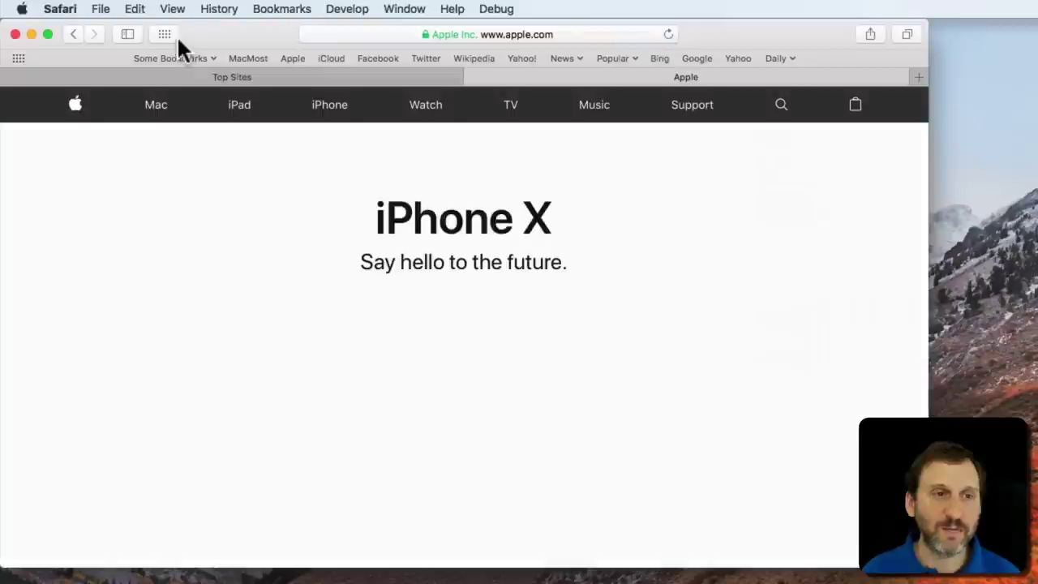
click(166, 33)
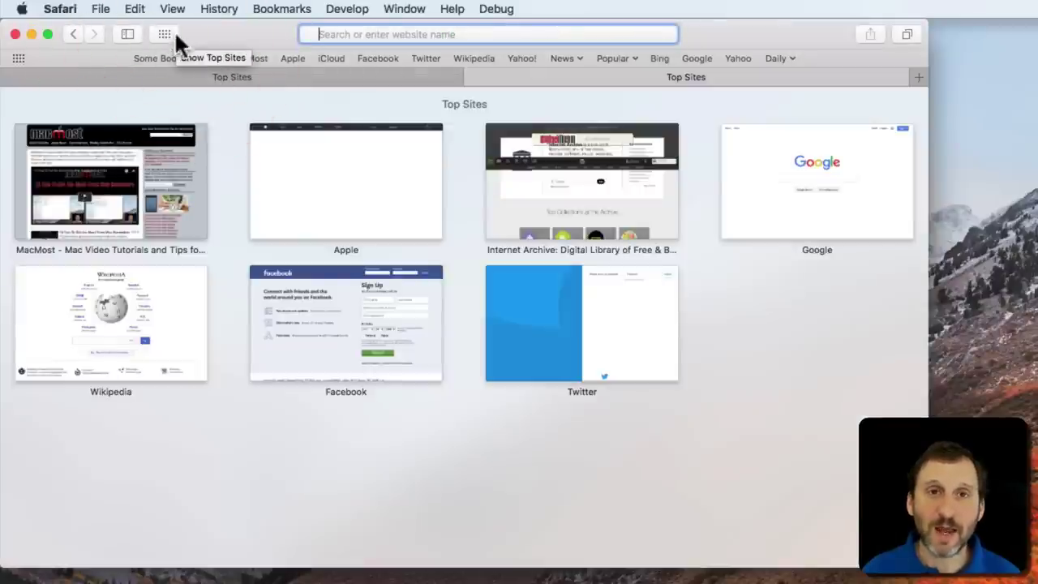
In the General preferences, set Top Sites to show 6 sites
click(63, 9)
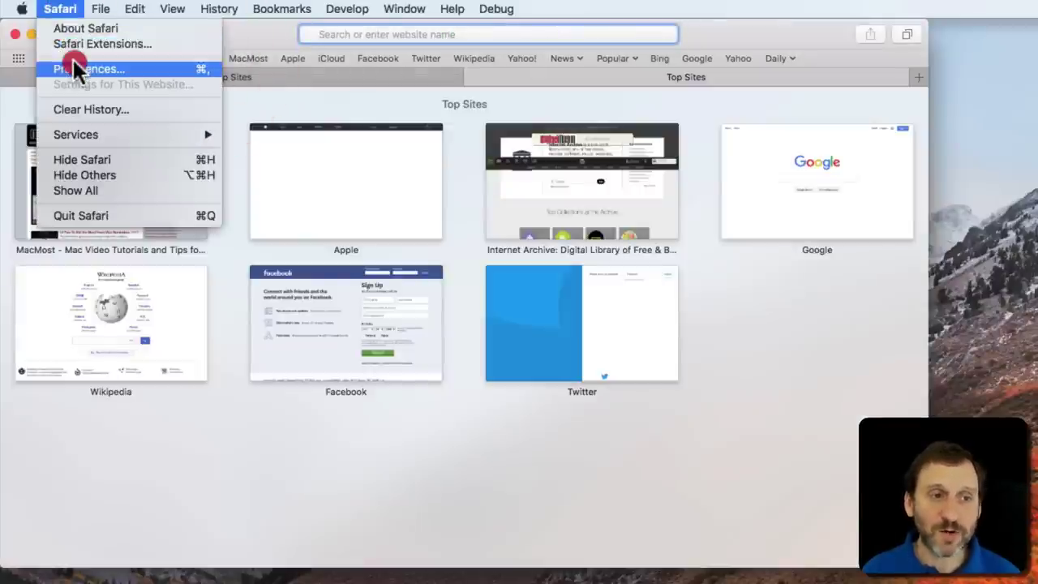
click(70, 67)
drag(614, 132, 306, 88)
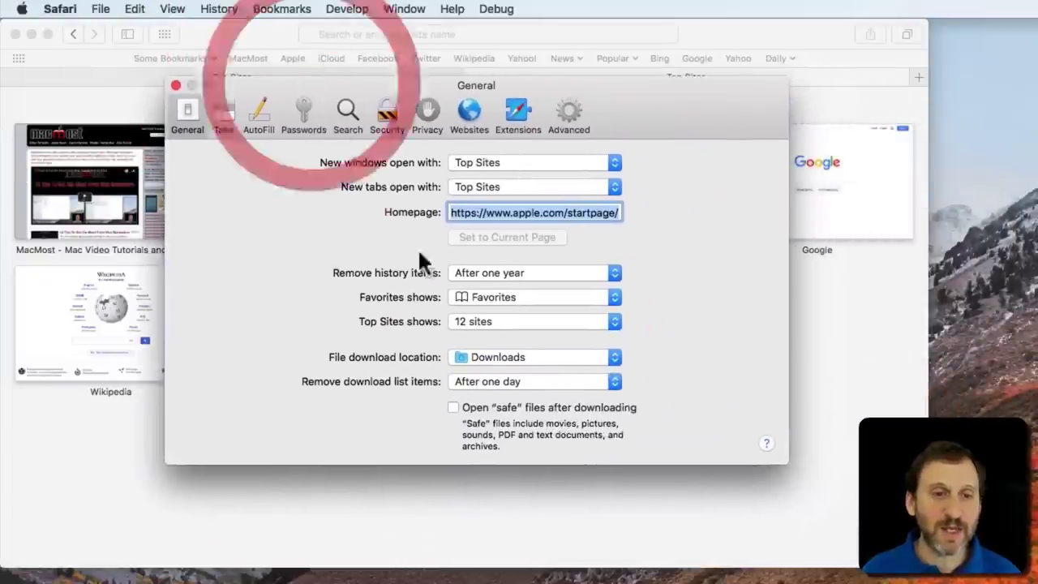
click(488, 321)
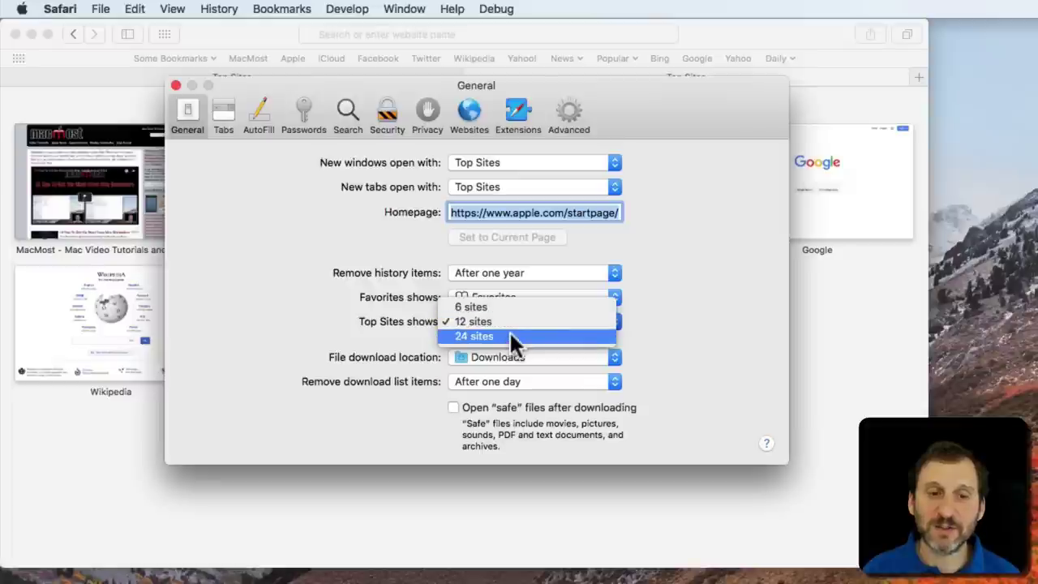
click(508, 307)
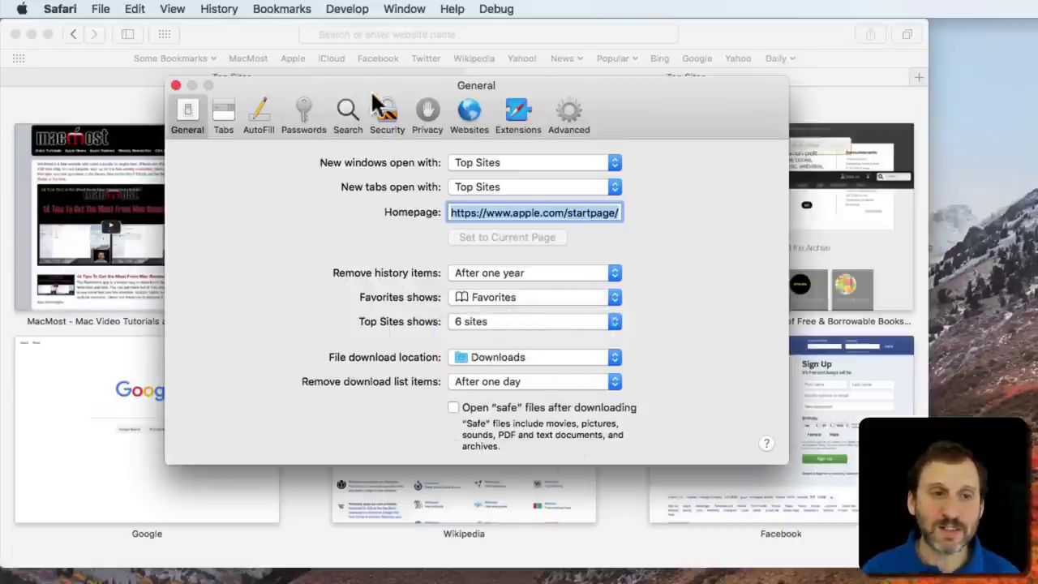
Move the preferences window down to uncover the page behind it and set Top Sites to show 24 sites
drag(383, 91, 366, 132)
click(519, 373)
click(505, 399)
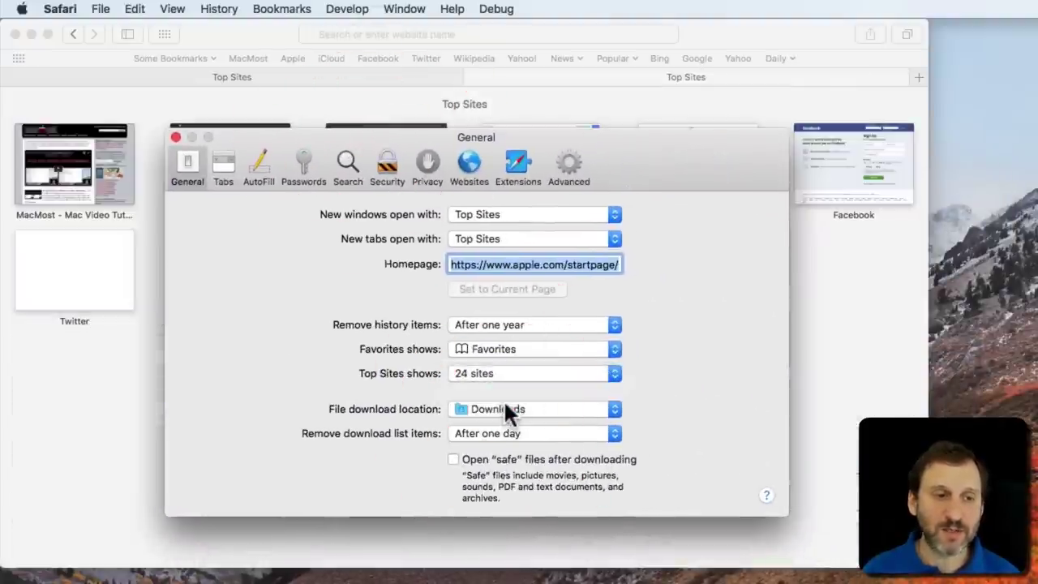
Set Top Sites to show 12 sites and close the preferences
drag(258, 156, 283, 152)
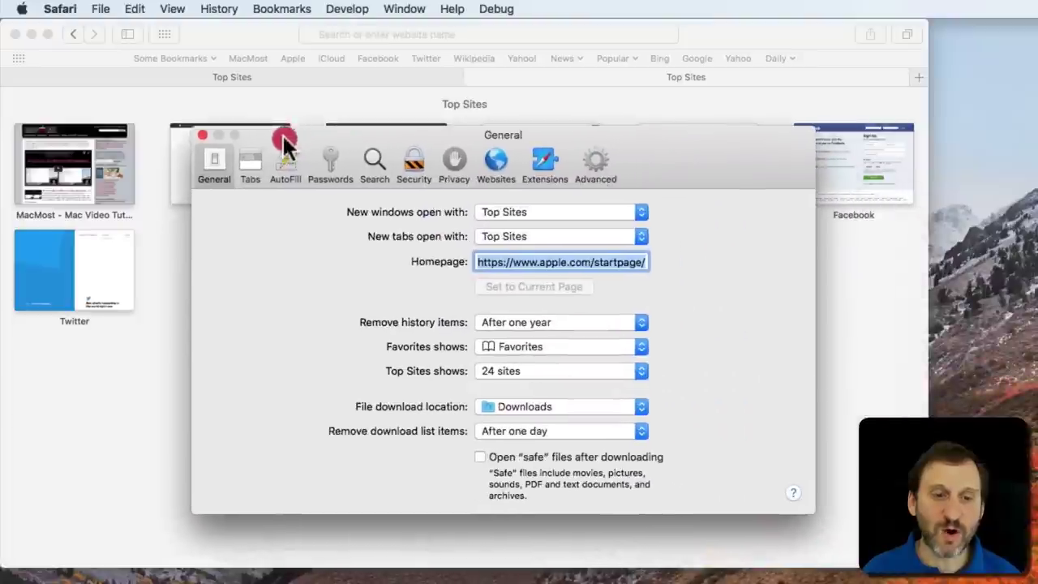
click(556, 373)
click(549, 360)
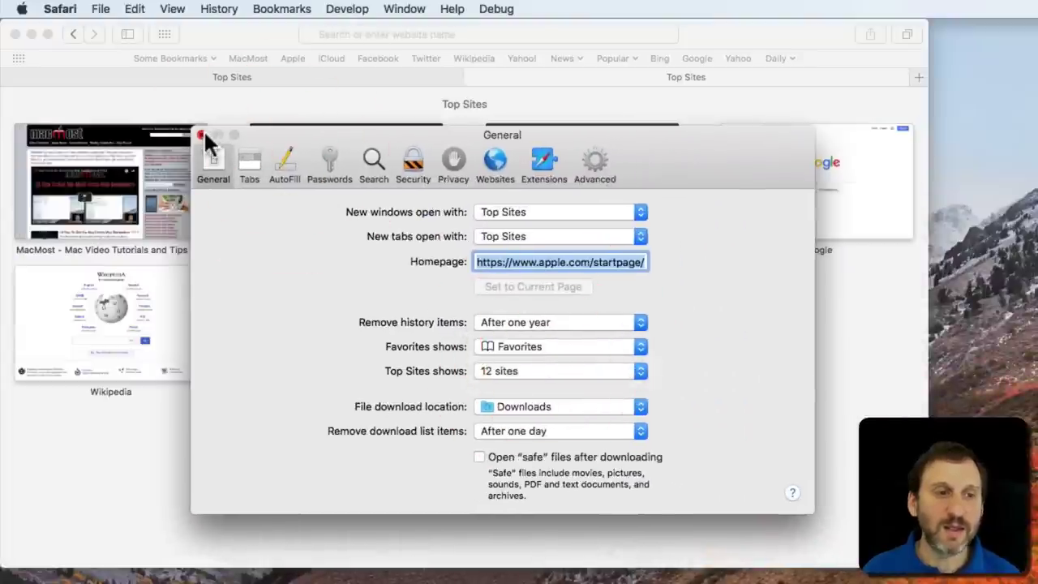
click(203, 135)
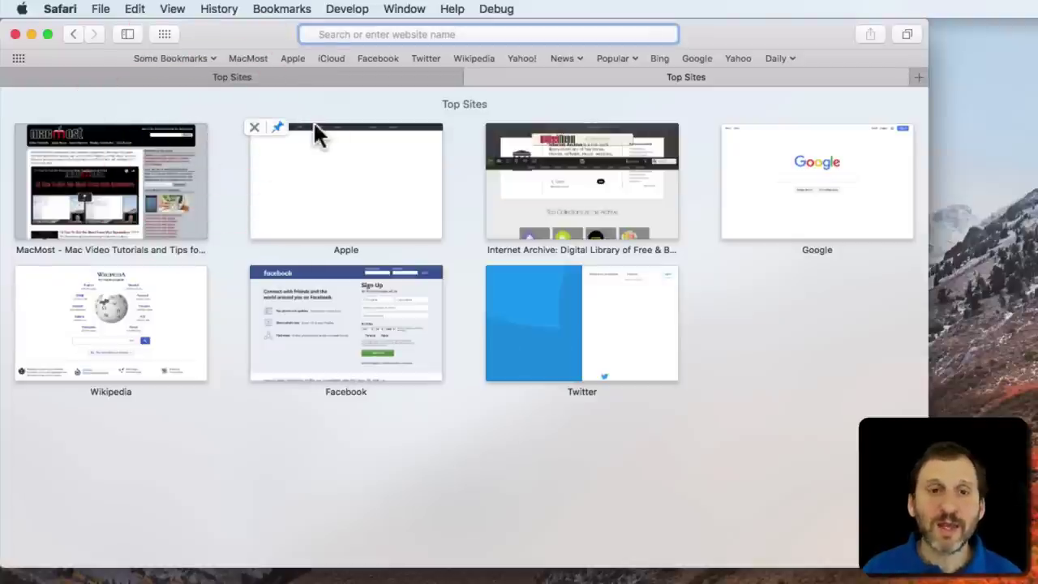
Load the MacMost and Wikipedia favorites in the two open tabs, and open Google and Internet Archive from Top Sites in new tabs
click(252, 58)
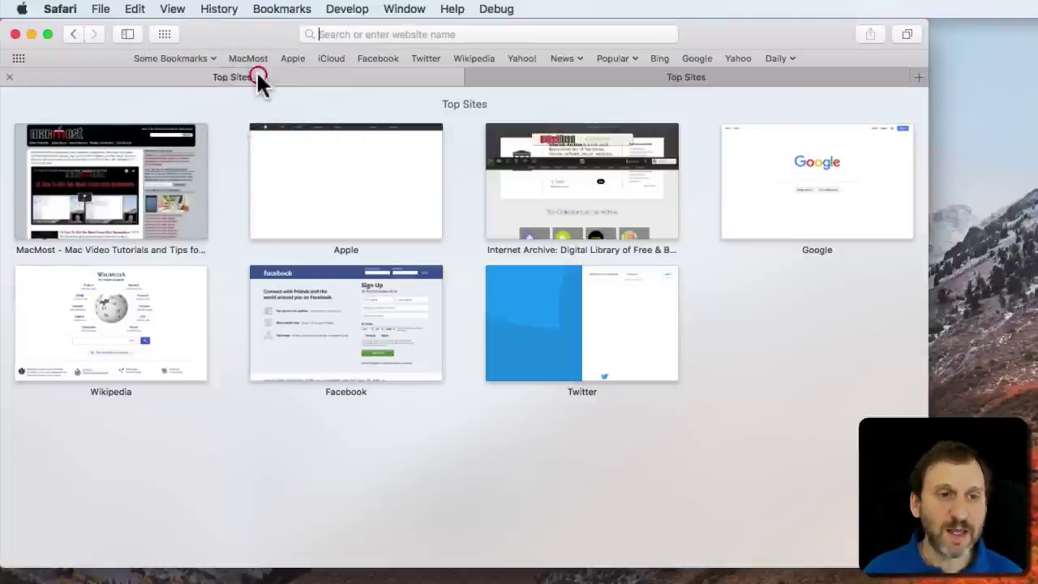
click(459, 57)
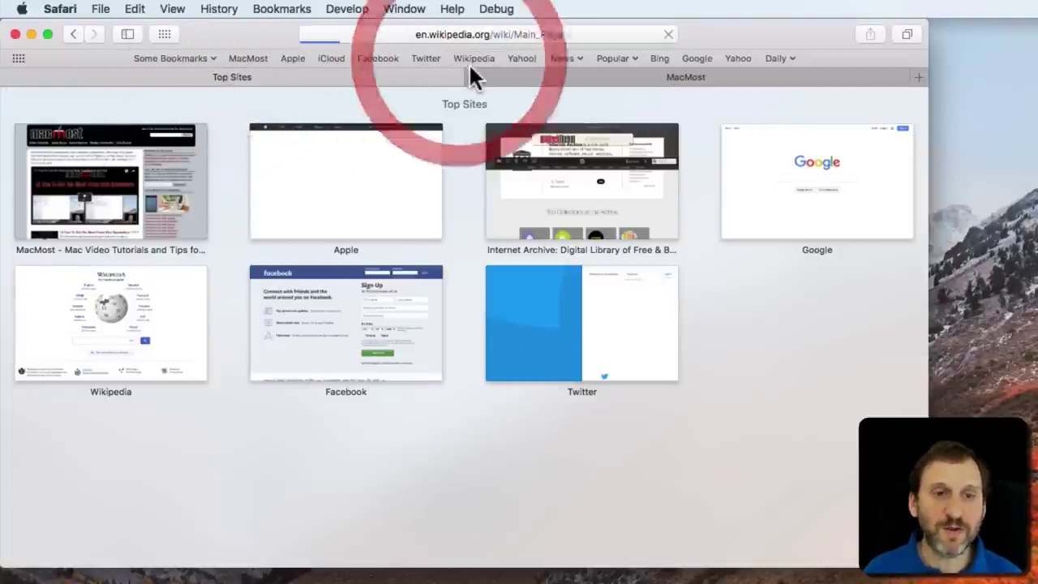
key(super+t)
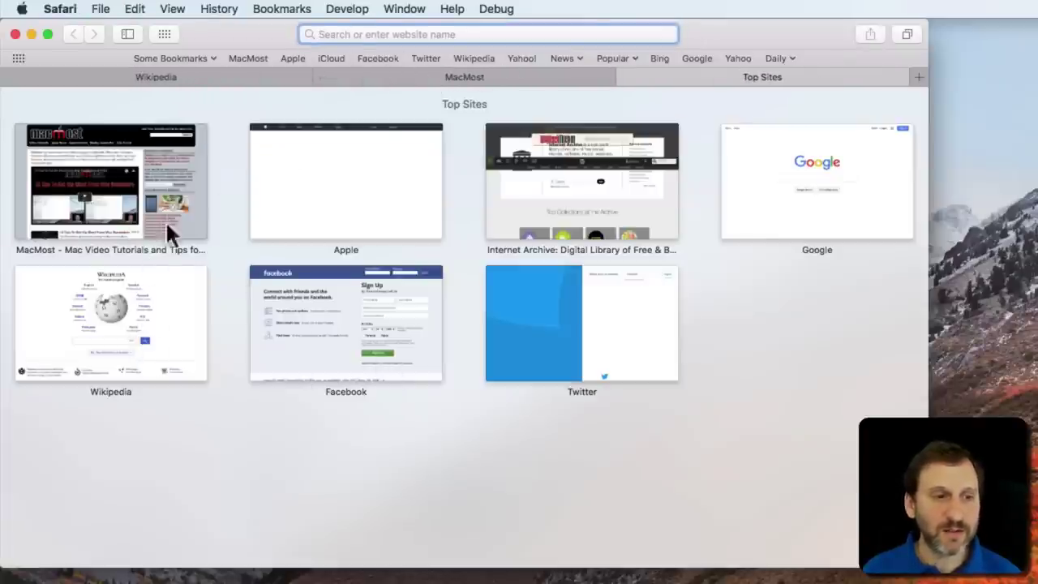
click(840, 202)
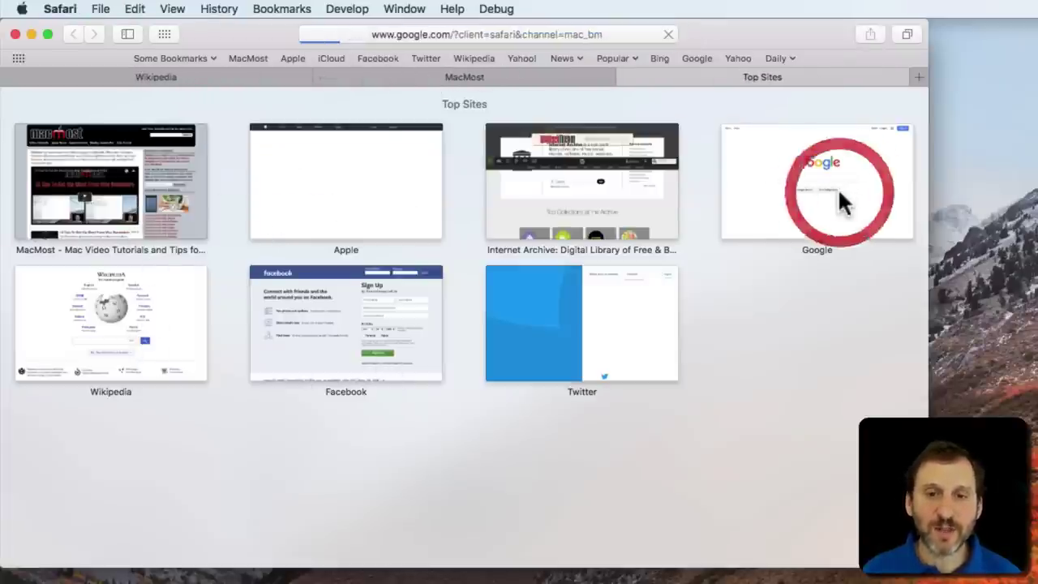
key(super+t)
click(630, 185)
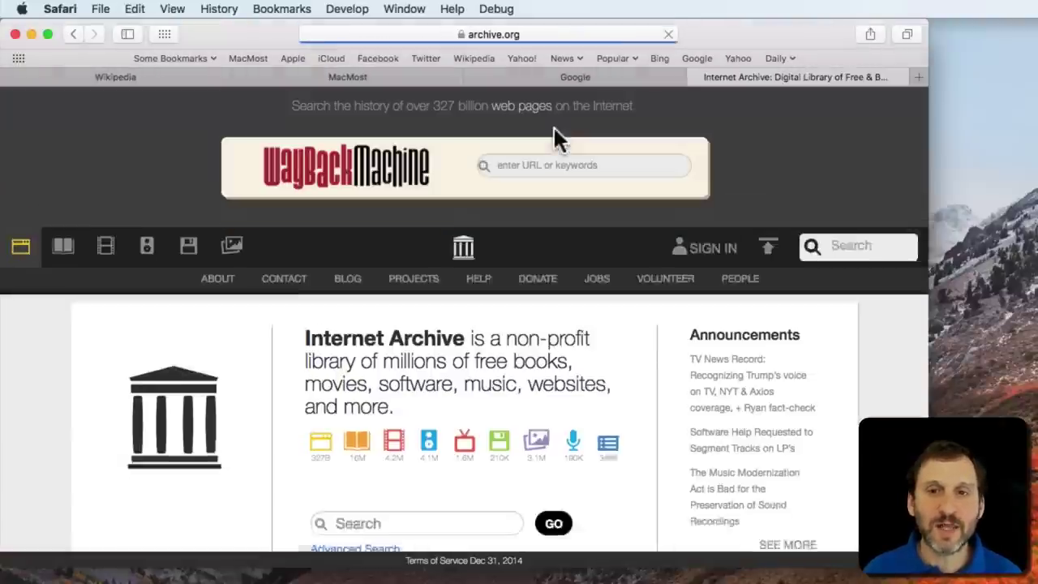
Show all open tabs as thumbnails, switch to the Wikipedia tab and bring up Top Sites in it
click(910, 37)
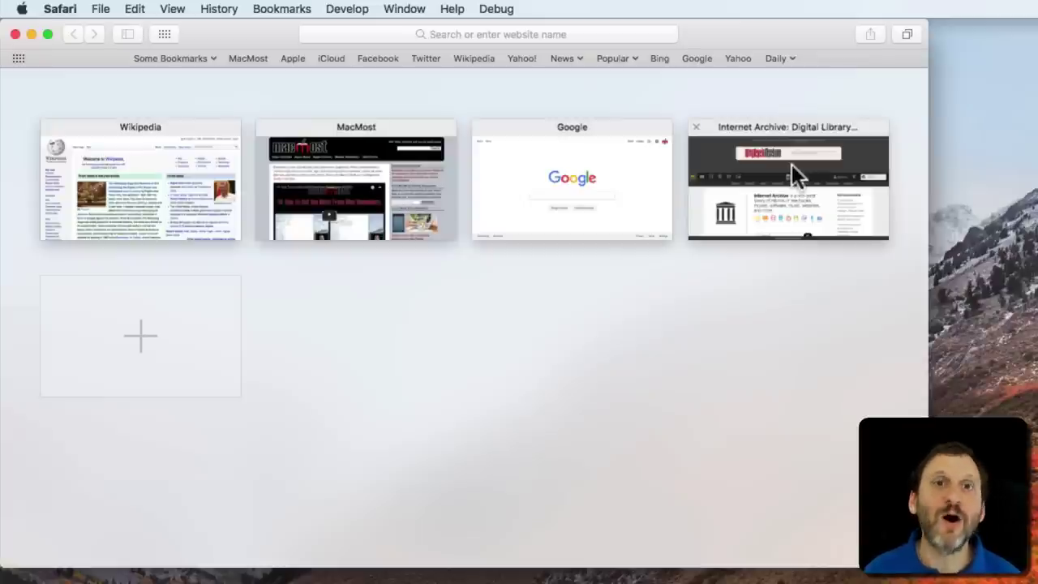
click(144, 164)
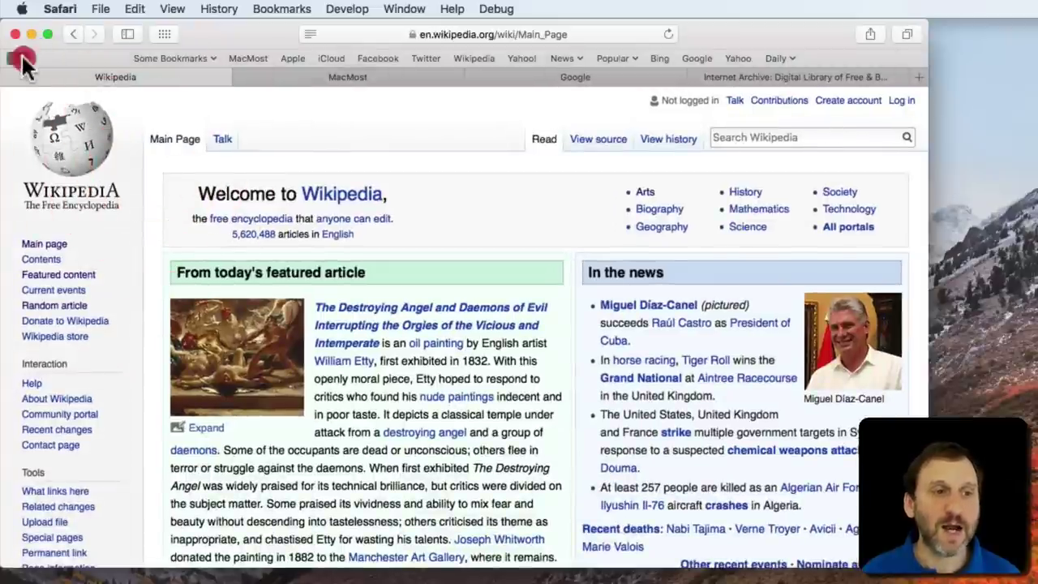
click(20, 58)
Close the MacMost, Google and Internet Archive tabs, keeping only the Top Sites tab
click(245, 77)
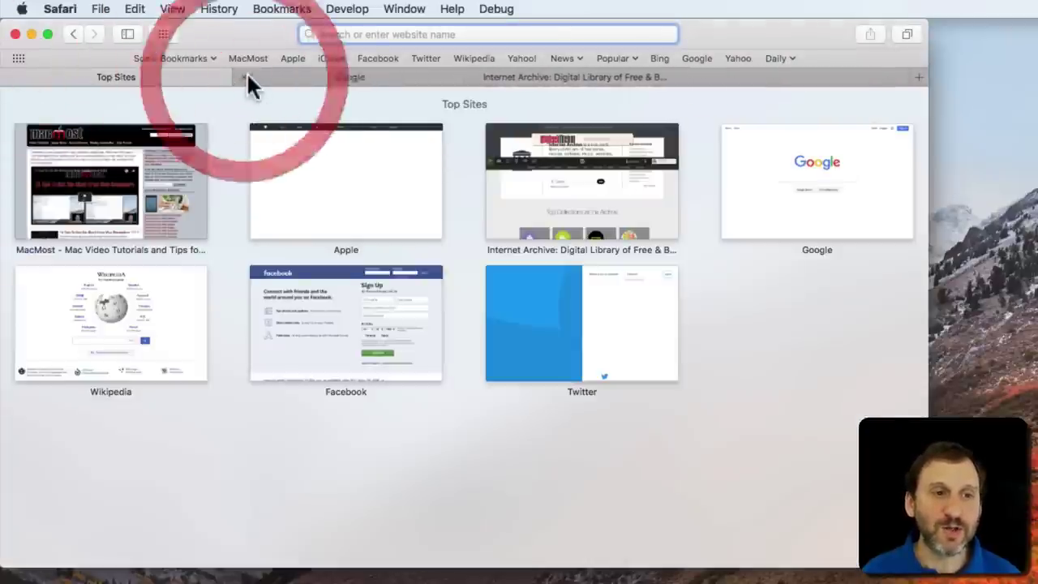
click(248, 73)
click(244, 72)
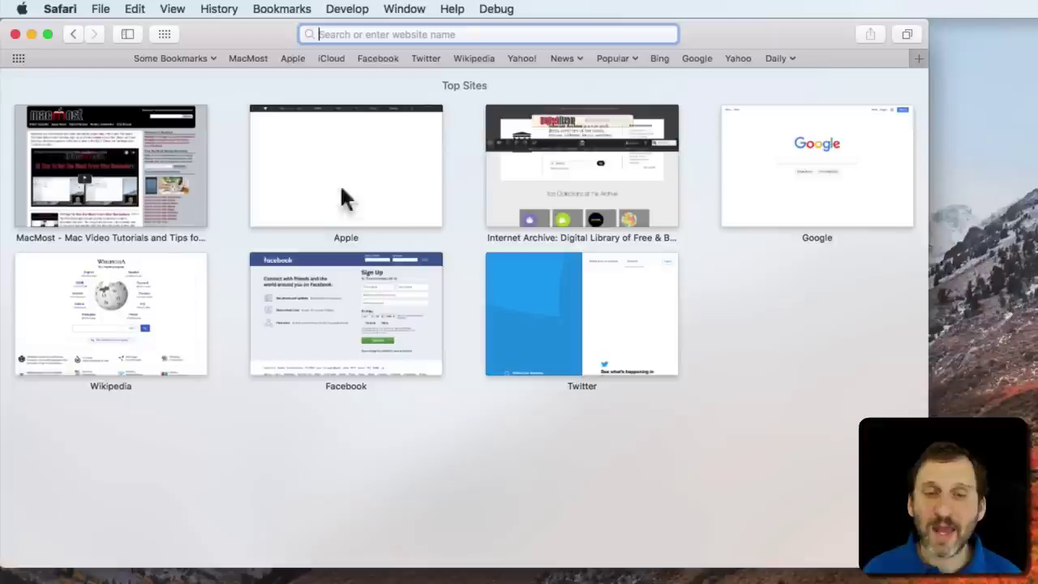
Open Wikipedia from Top Sites, and show and hide the overview of open tabs
click(107, 311)
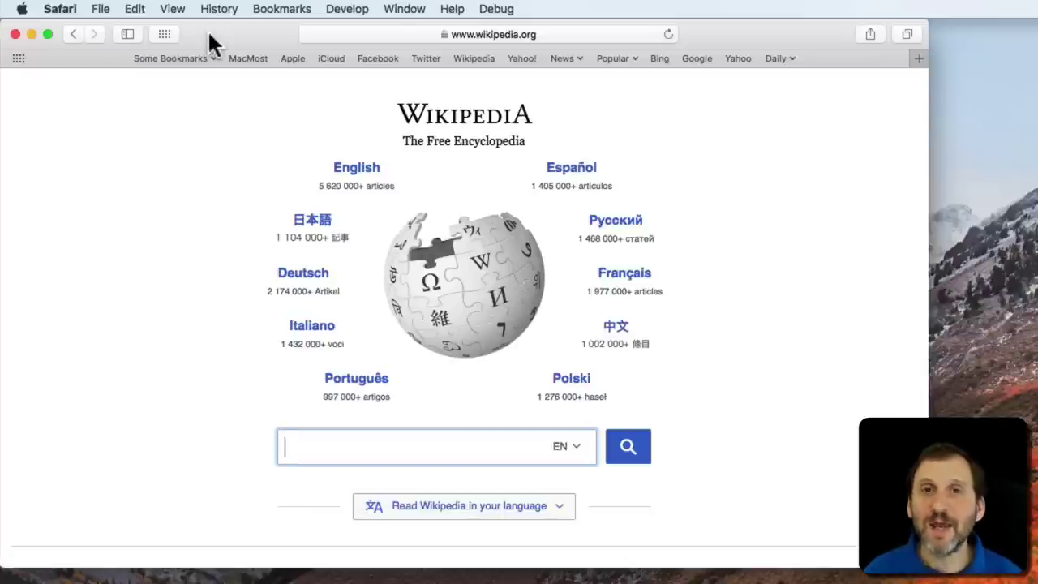
click(906, 34)
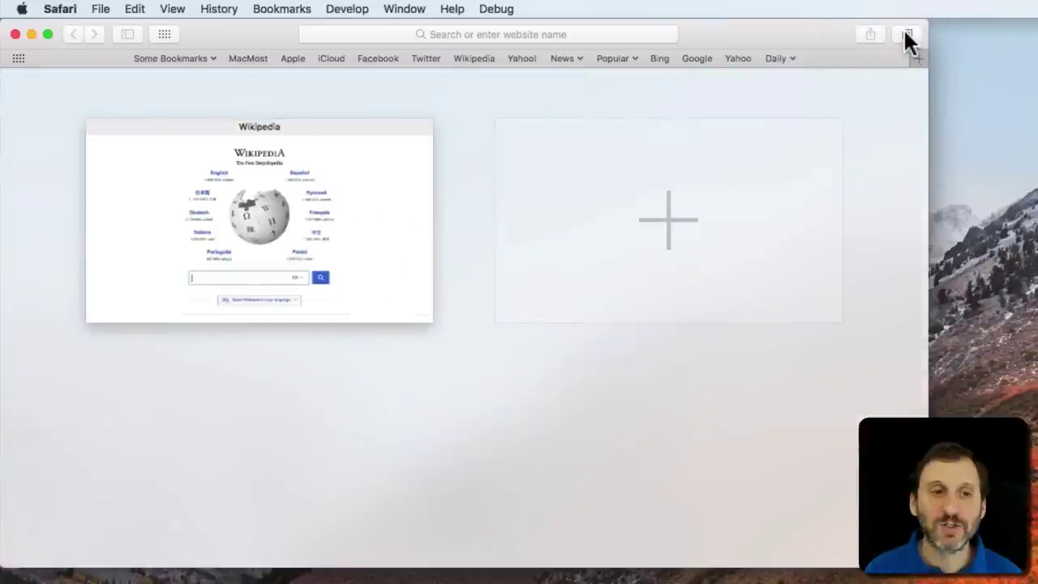
click(906, 34)
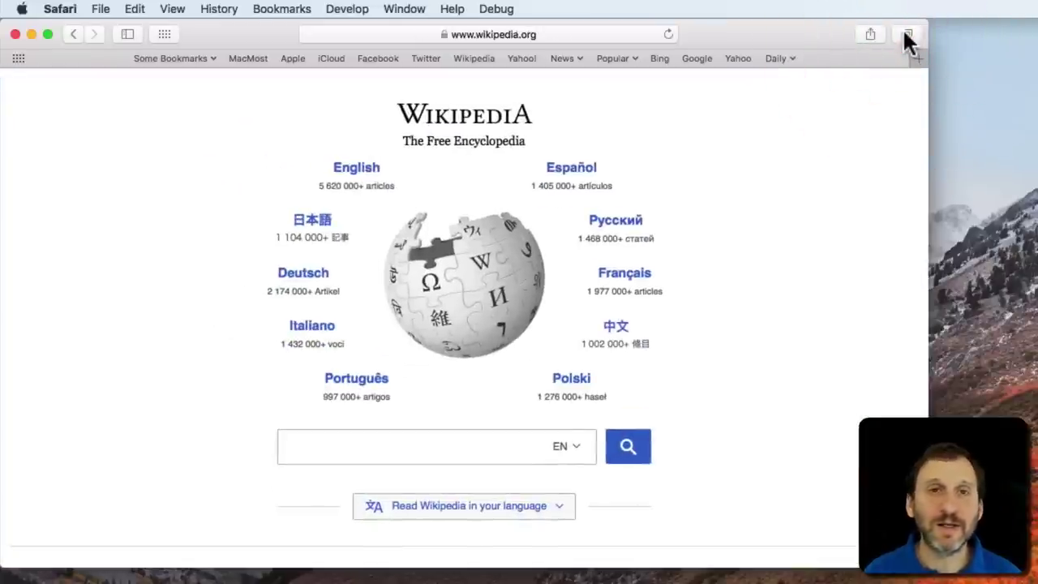